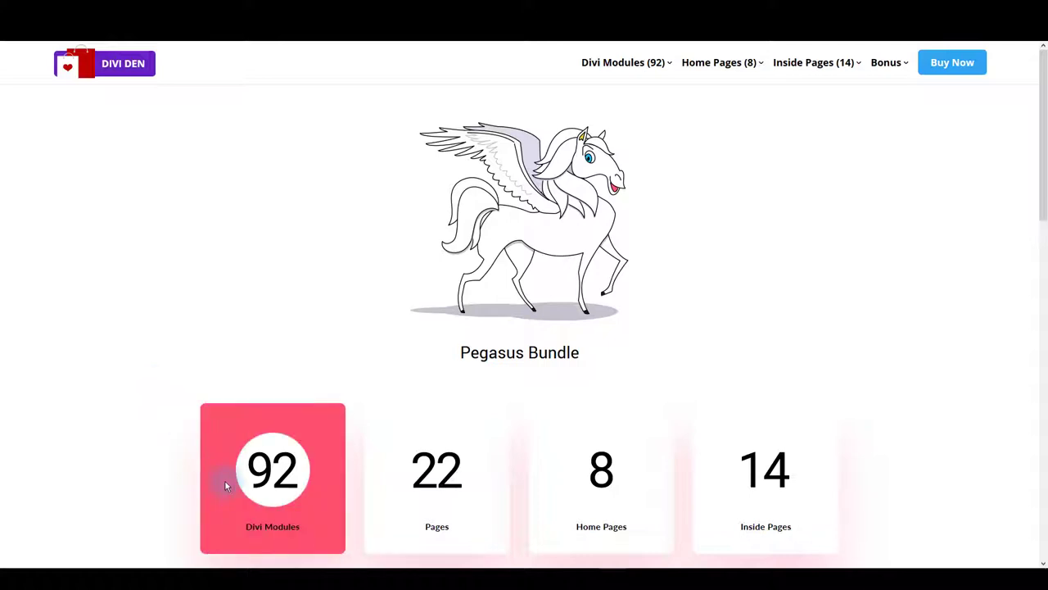
Browse the Pegasus Bundle demo site and examine the sections of one of its home page layouts.
click(420, 486)
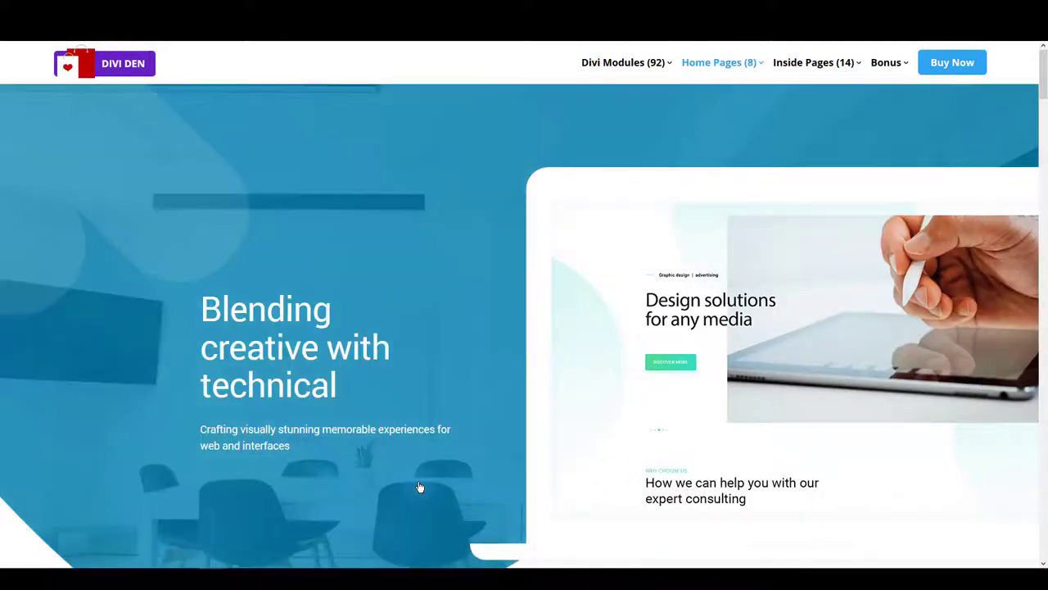
drag(1043, 78, 1044, 312)
scroll(893, 377, down, 1)
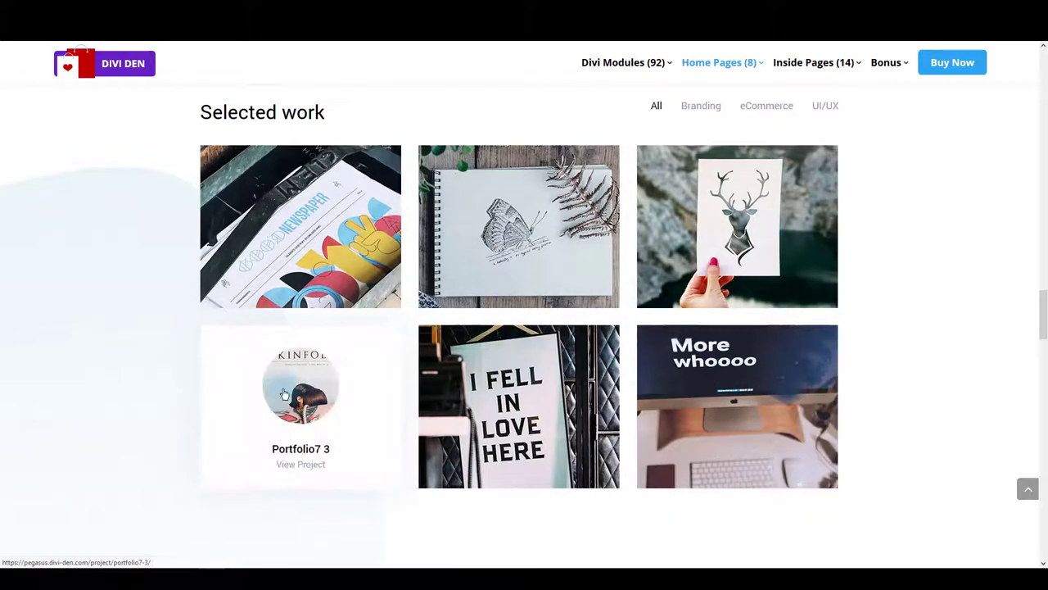
scroll(1044, 308, up, 5)
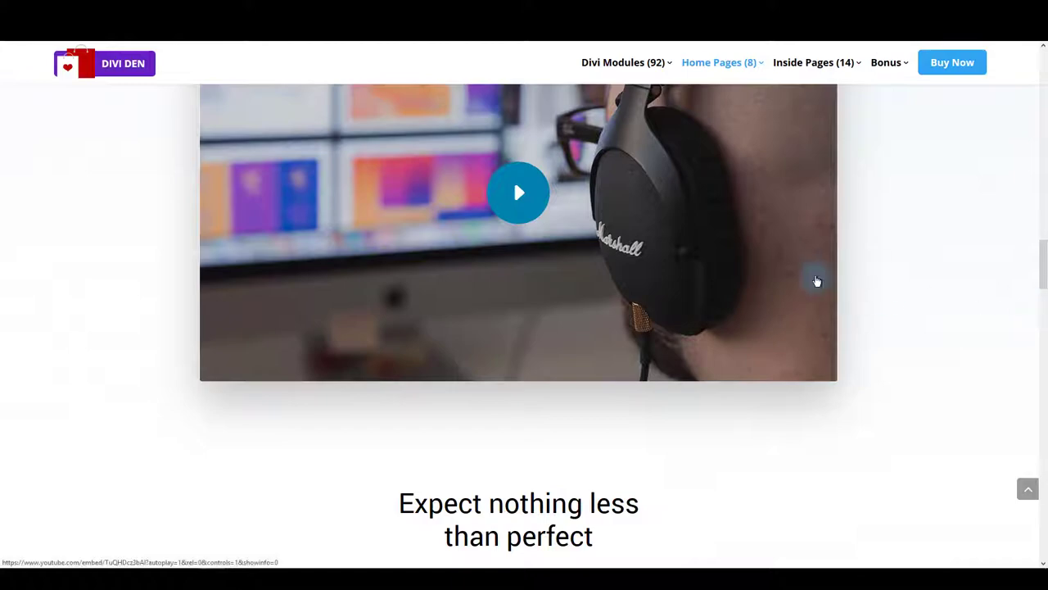
scroll(626, 338, up, 2)
scroll(626, 338, up, 10)
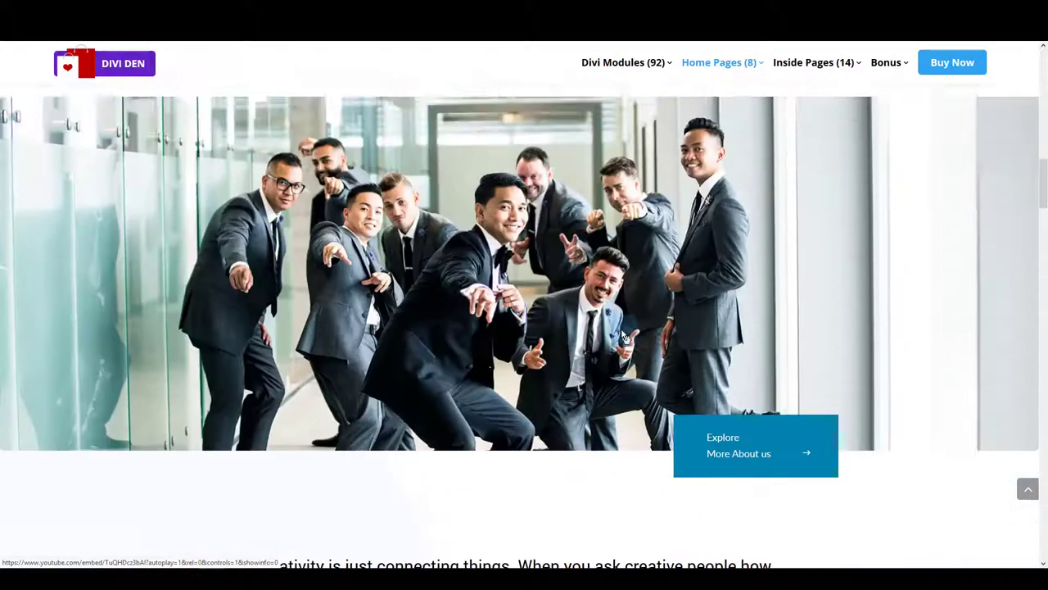
scroll(82, 218, up, 5)
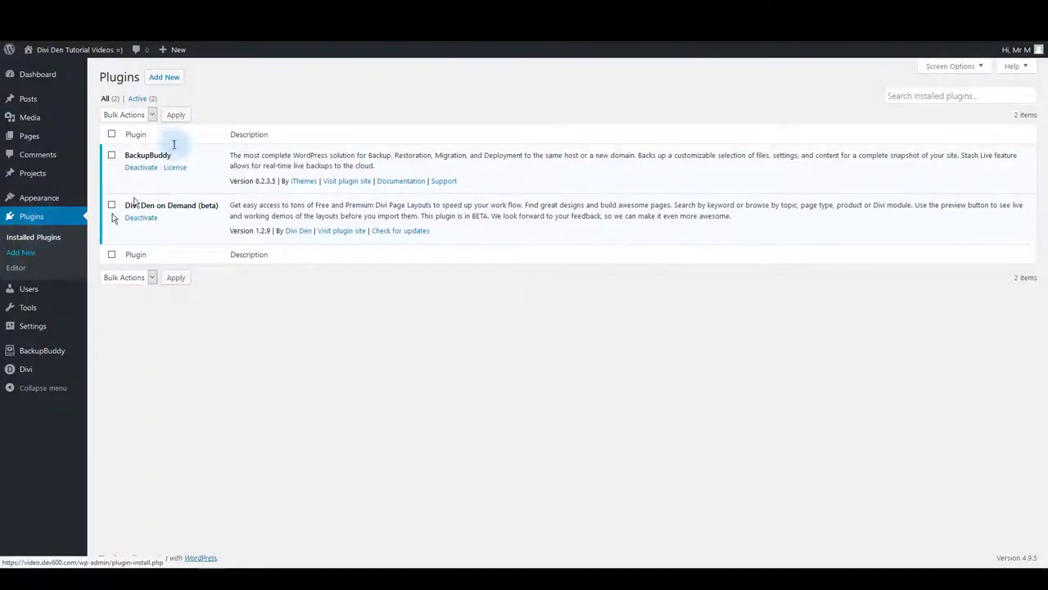
Upload pegasus-assistant-plugin-v1-2-4.zip as a new WordPress plugin and install it.
click(166, 78)
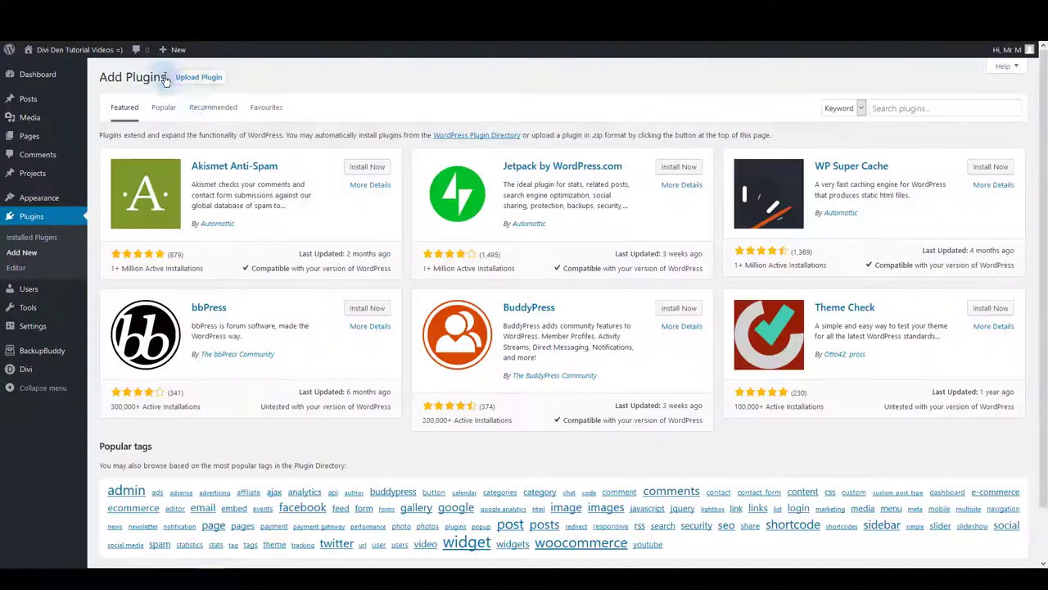
click(199, 75)
click(486, 177)
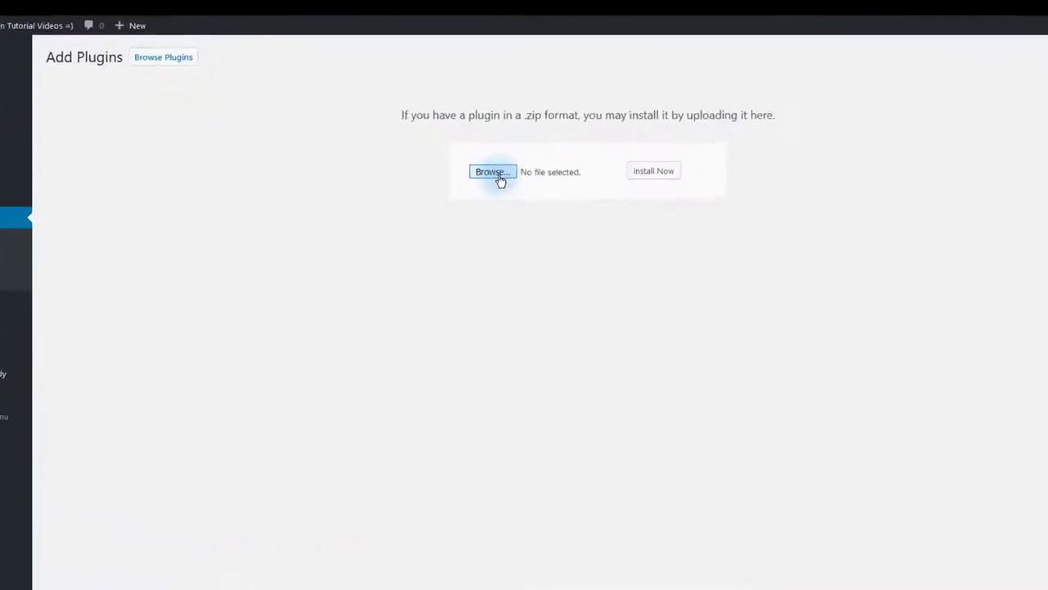
click(179, 92)
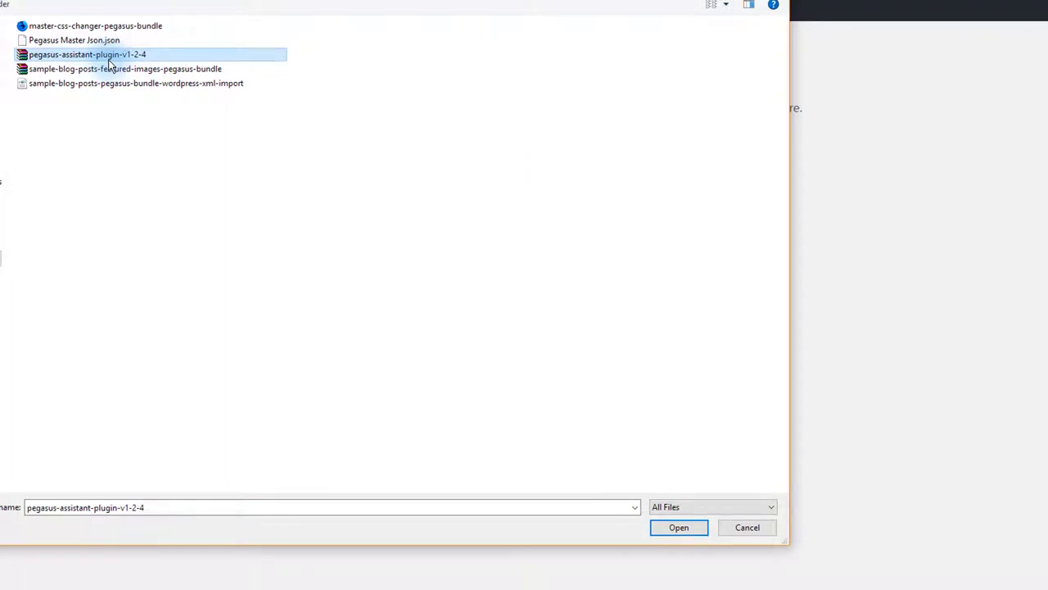
click(677, 529)
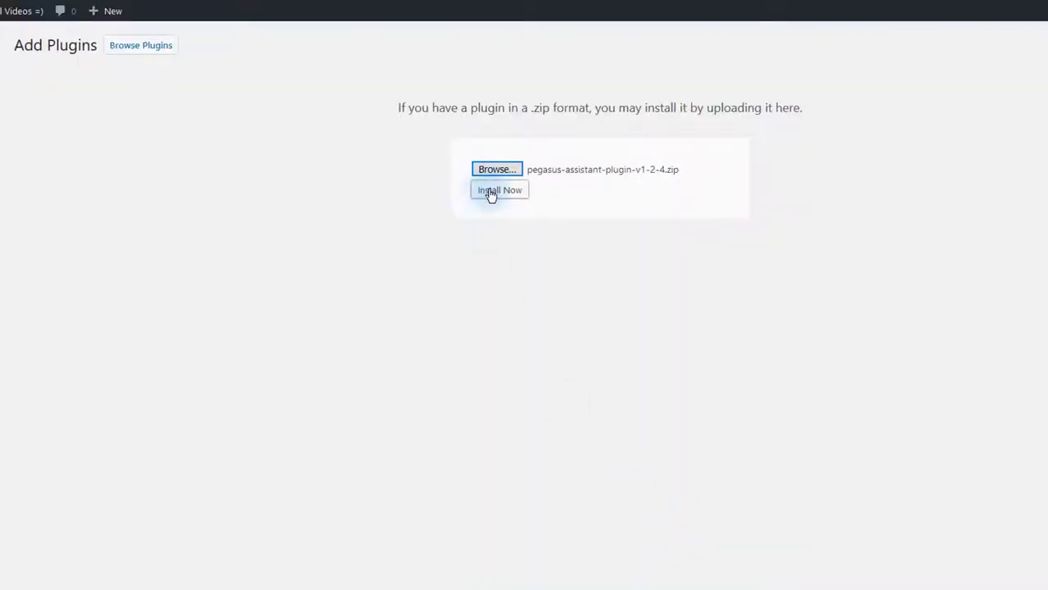
click(491, 193)
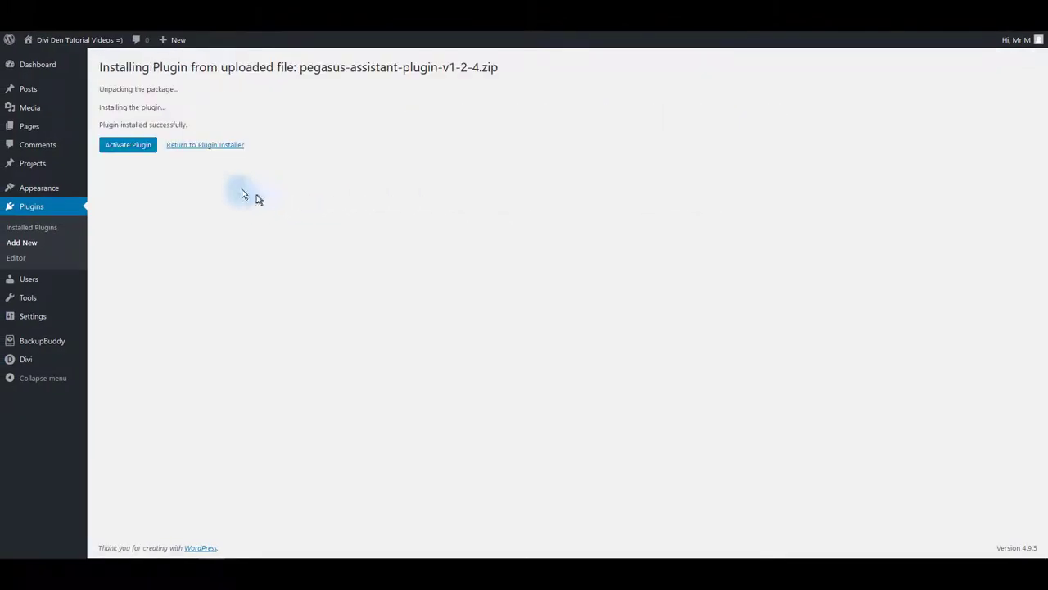
Activate the Pegasus Assistant plugin and open its page for adding the API key.
click(118, 149)
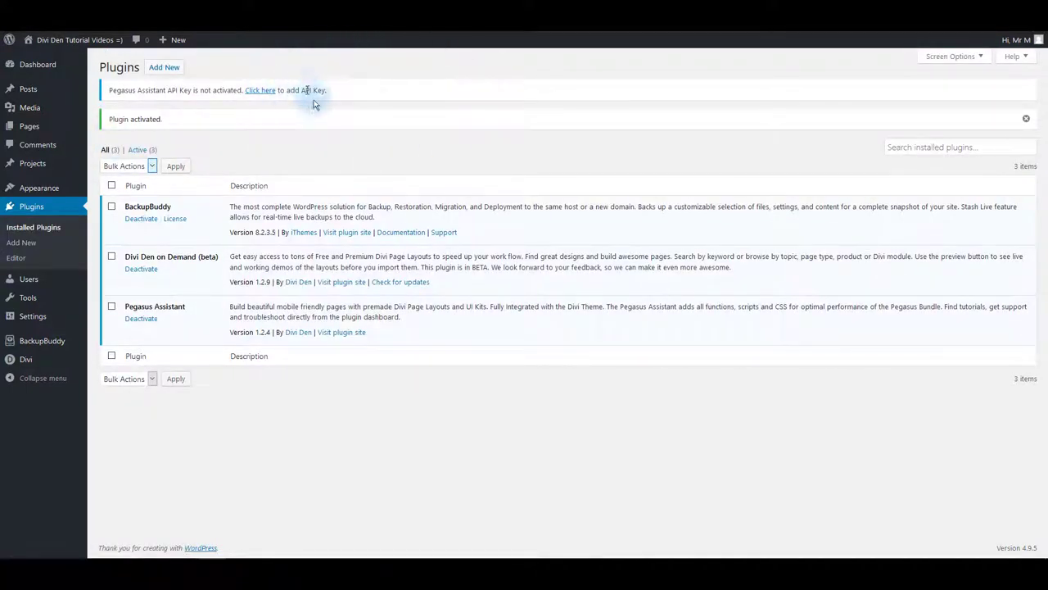
click(260, 90)
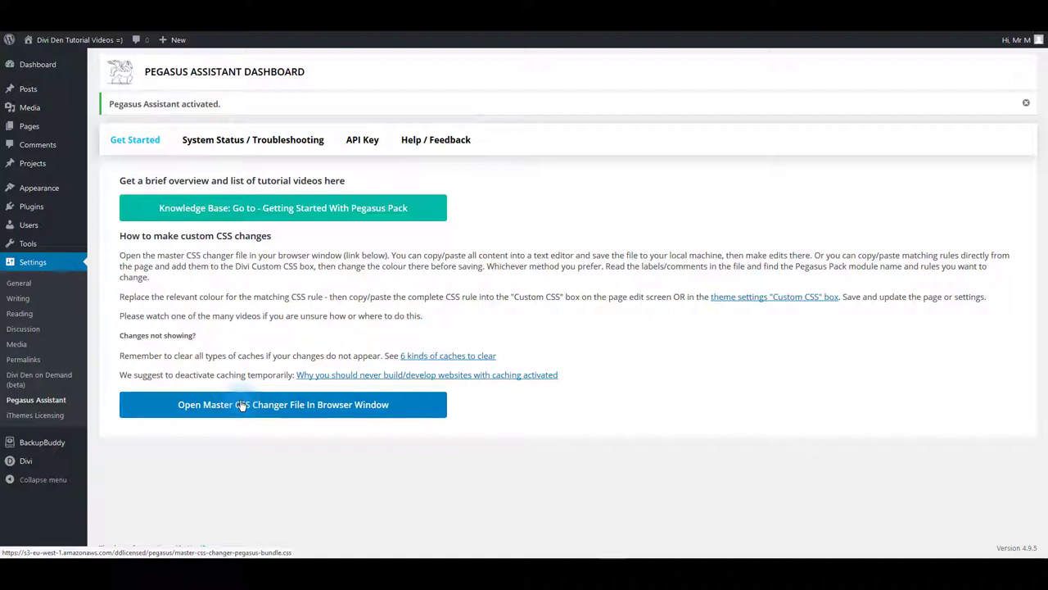
Review the Pegasus Assistant system status report, comparing the server's recommended and actual values.
click(269, 141)
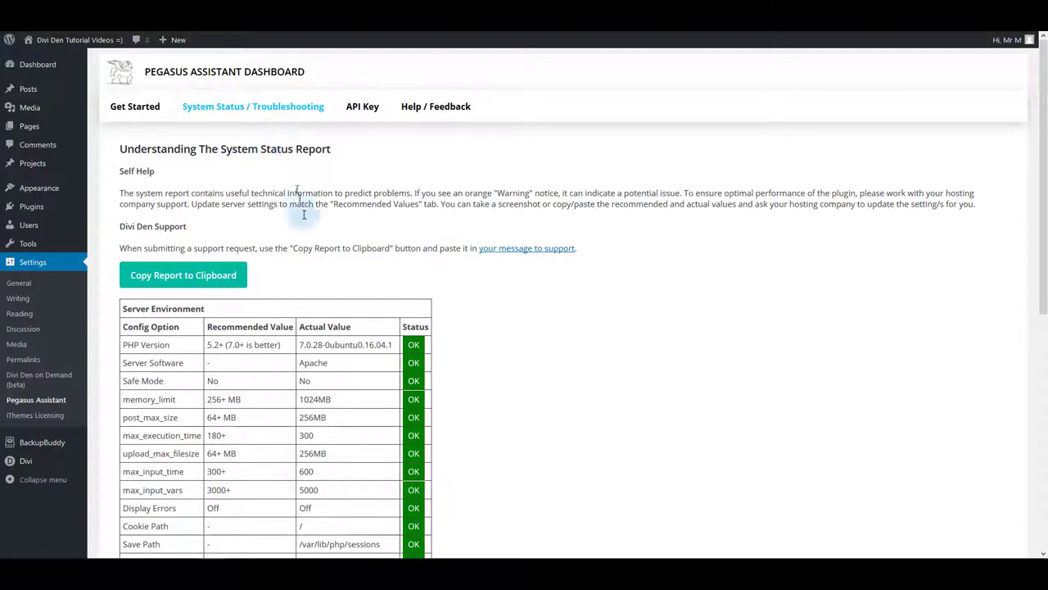
scroll(384, 279, down, 3)
scroll(391, 291, up, 3)
scroll(212, 361, down, 1)
scroll(286, 245, up, 1)
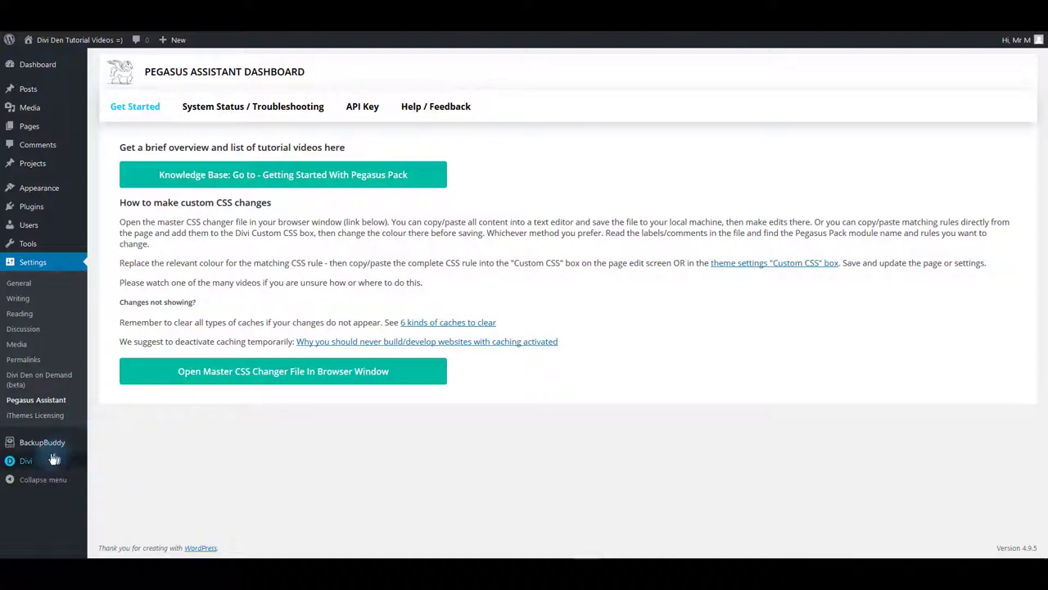
Open the layout import in the Divi Library and choose Pegasus Master Json.json as the file to import.
mouse_move(52, 460)
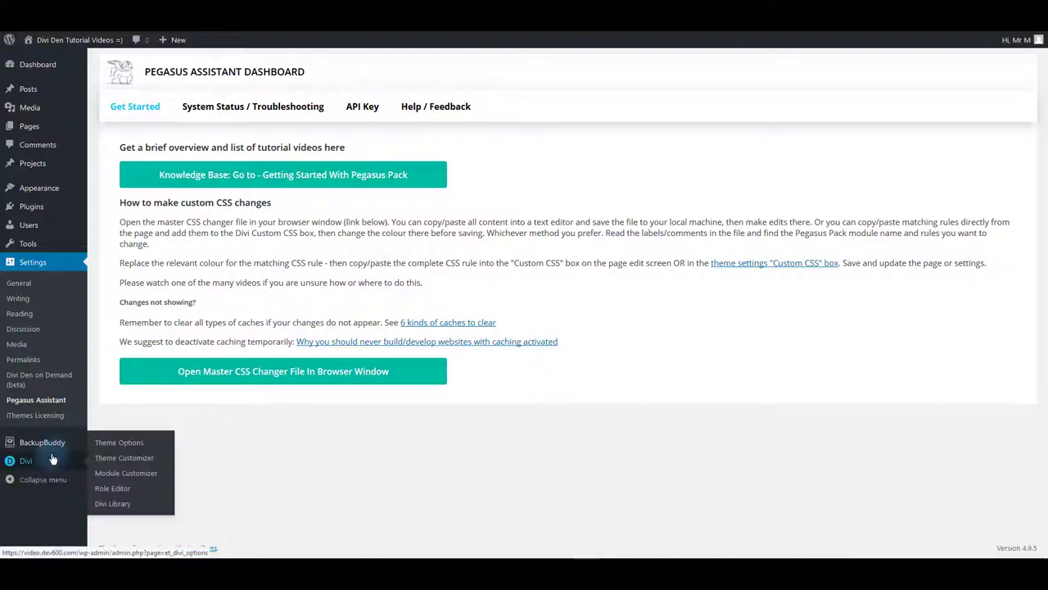
click(115, 502)
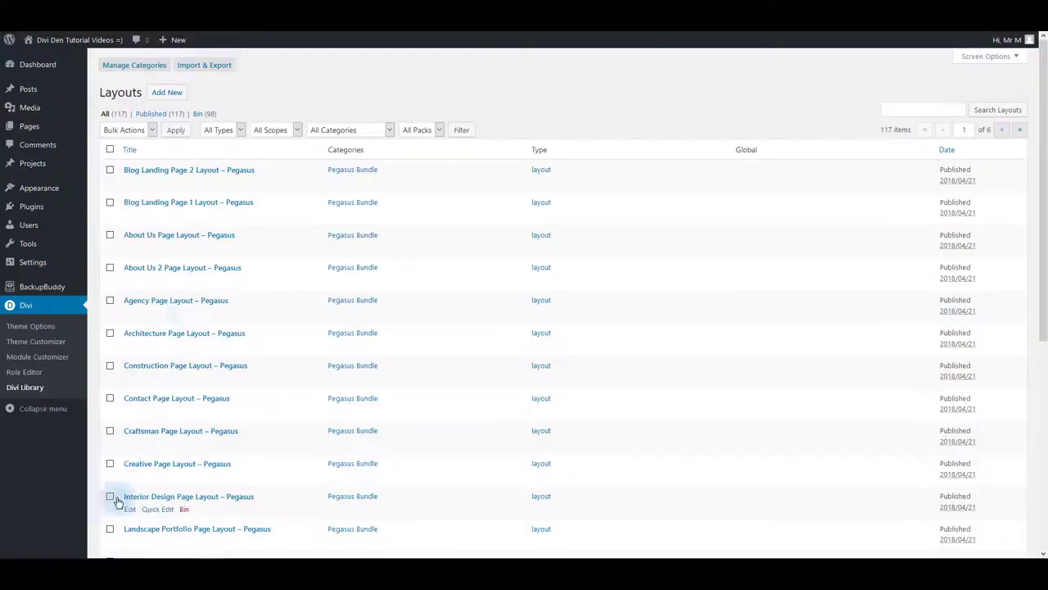
click(201, 66)
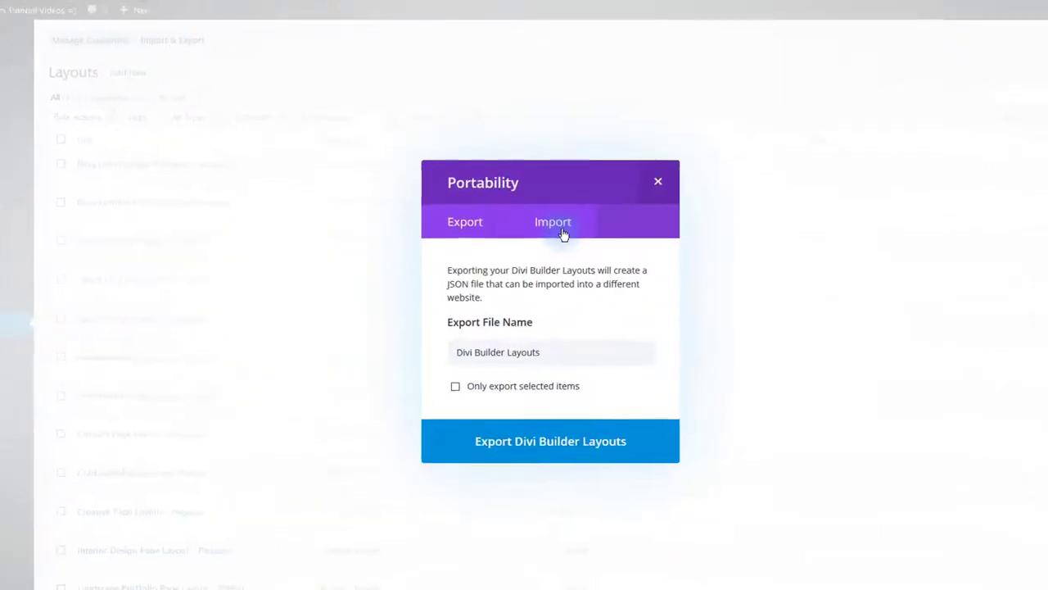
click(530, 223)
click(616, 377)
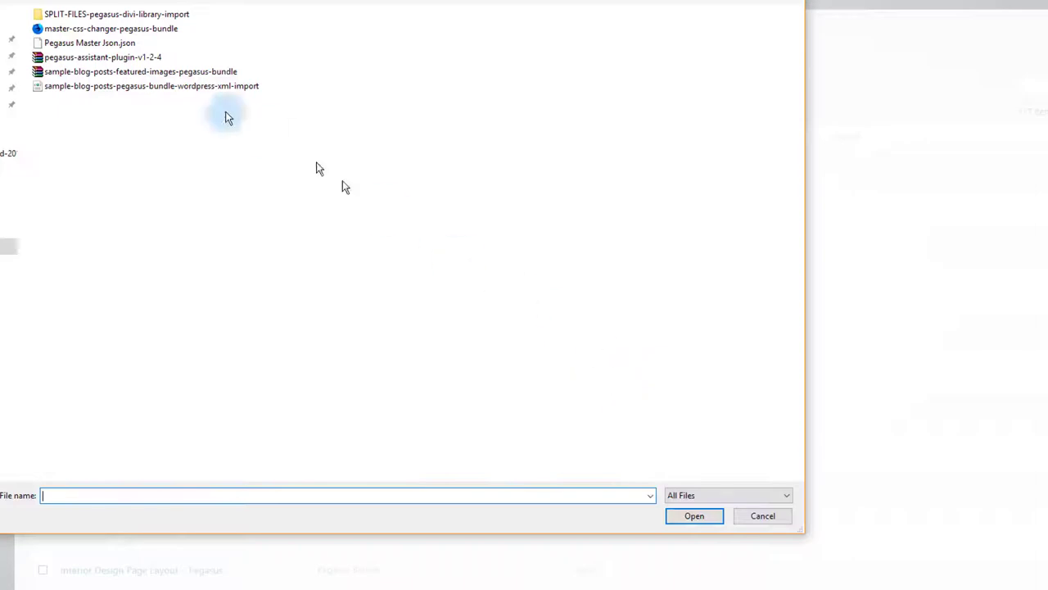
click(107, 45)
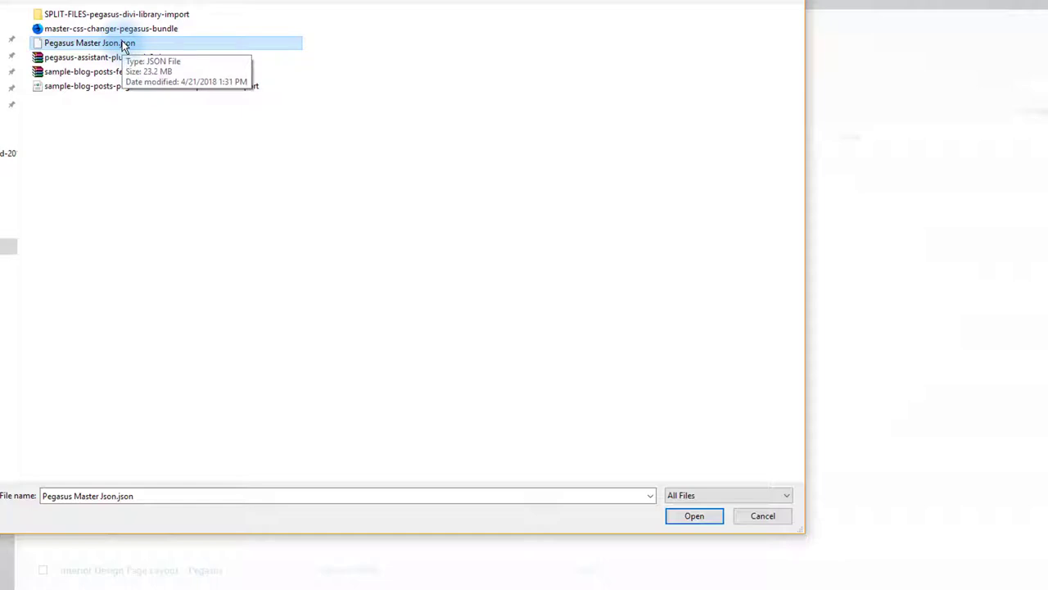
click(694, 516)
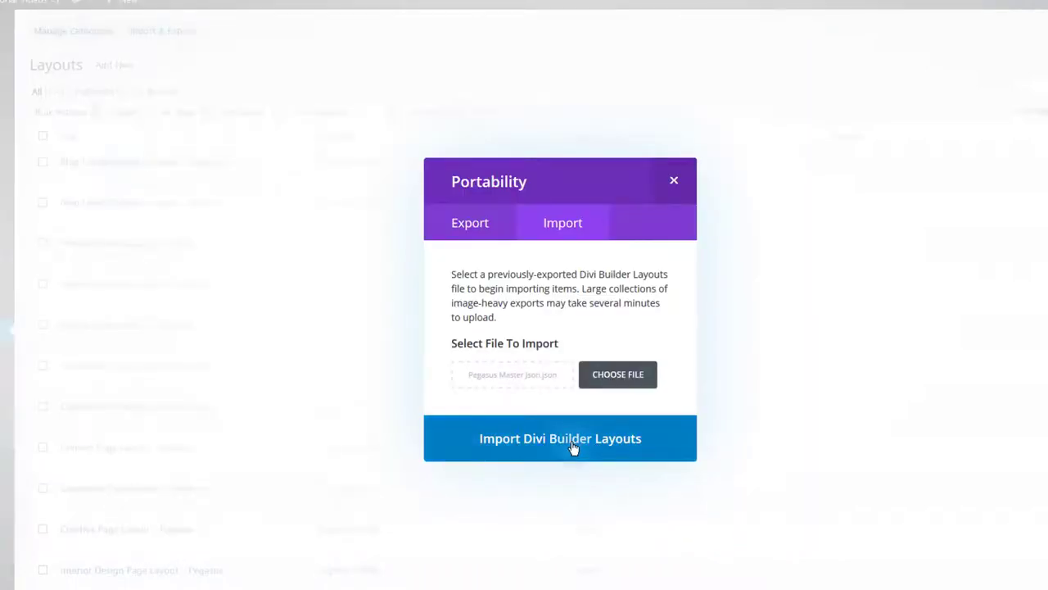
Examine the Modules and Page Layouts subfolders of SPLIT-FILES-pegasus-divi-library-import as alternative import sources.
click(620, 379)
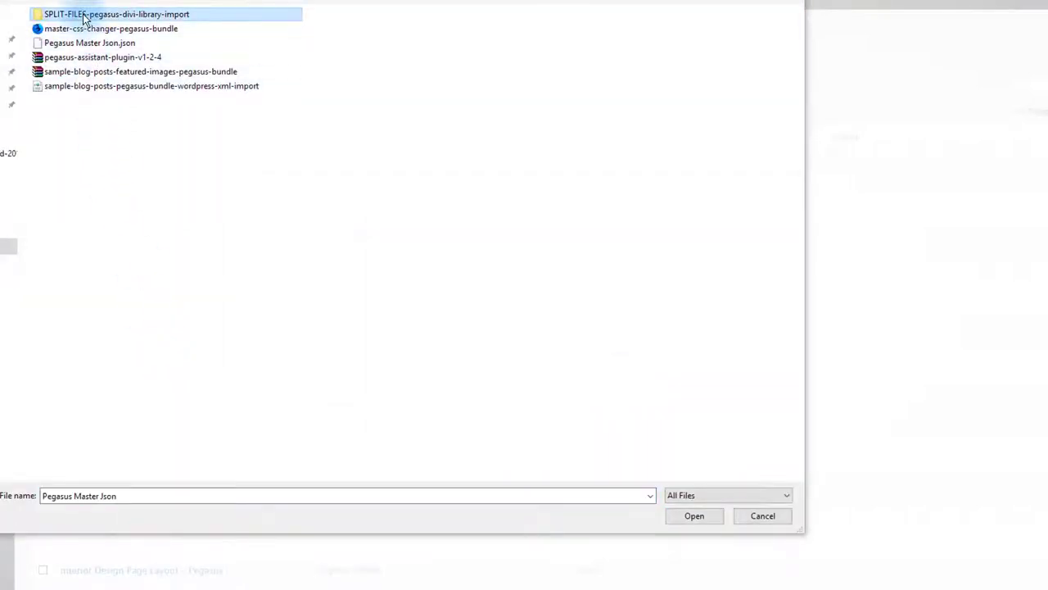
double_click(84, 16)
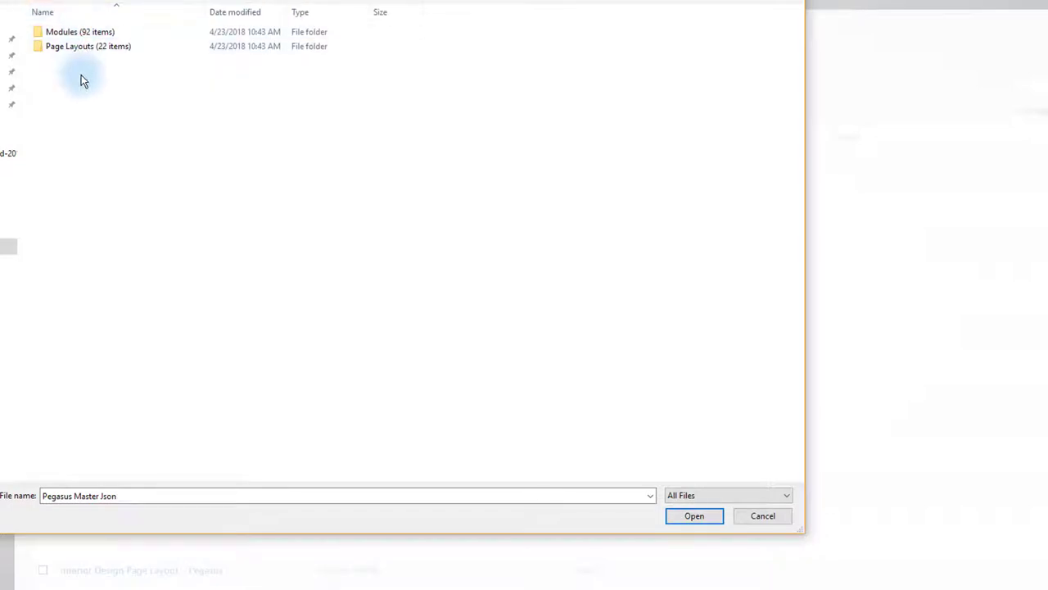
click(72, 32)
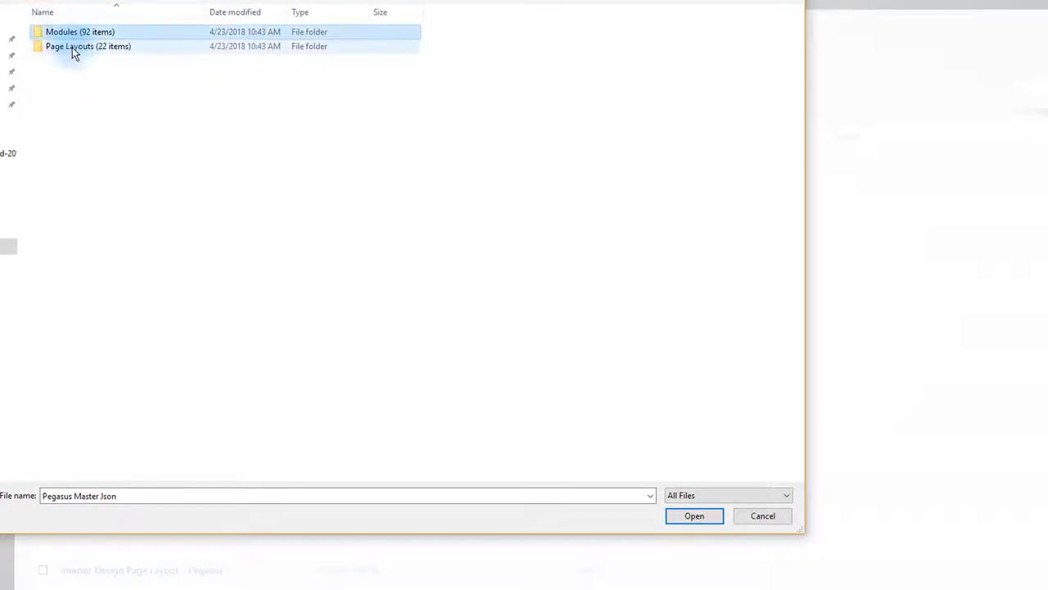
click(72, 46)
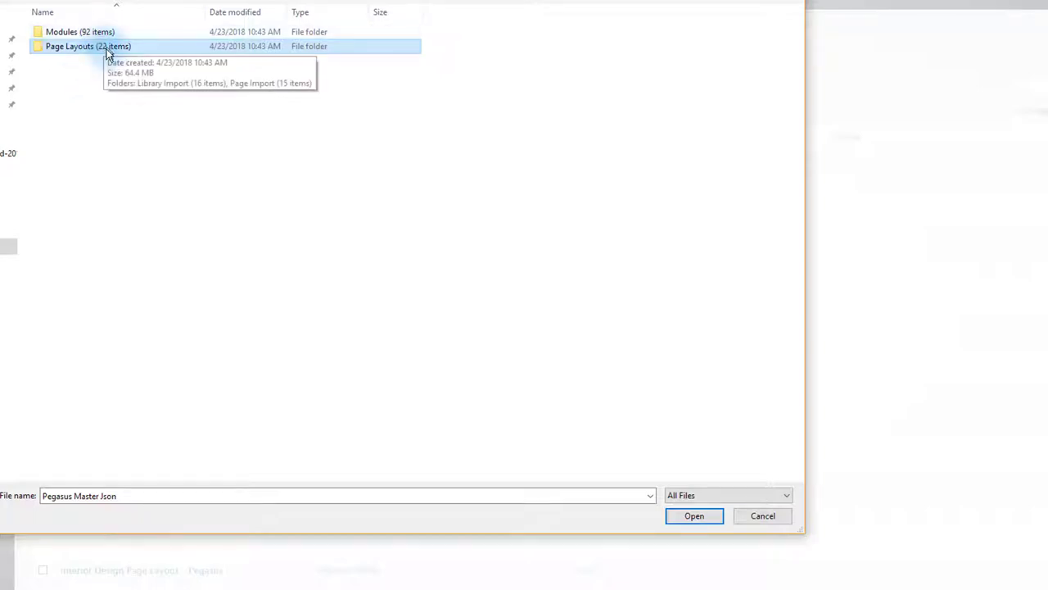
key(alt+Up)
click(85, 44)
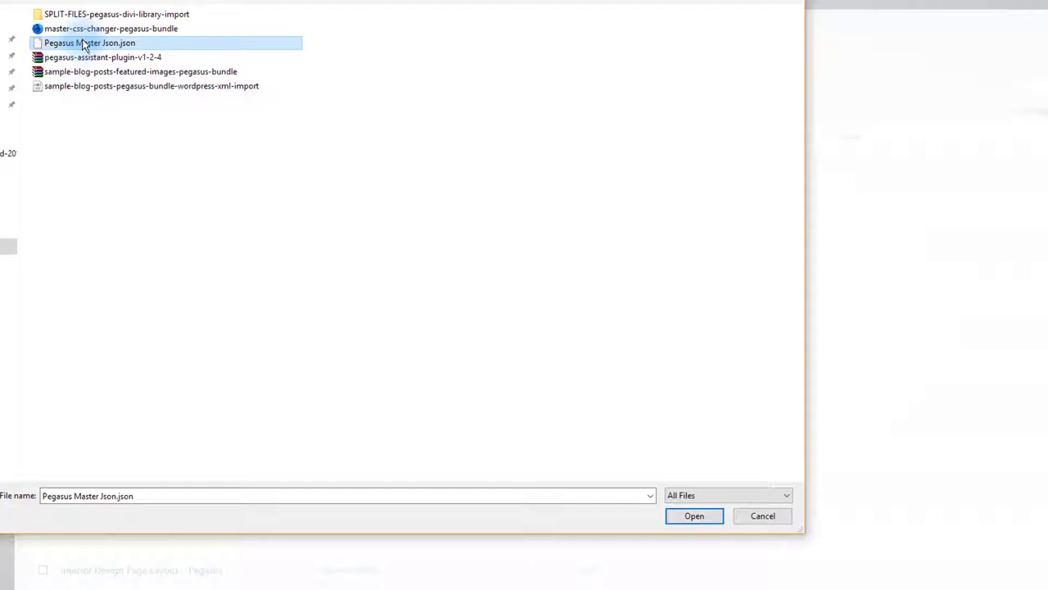
double_click(80, 14)
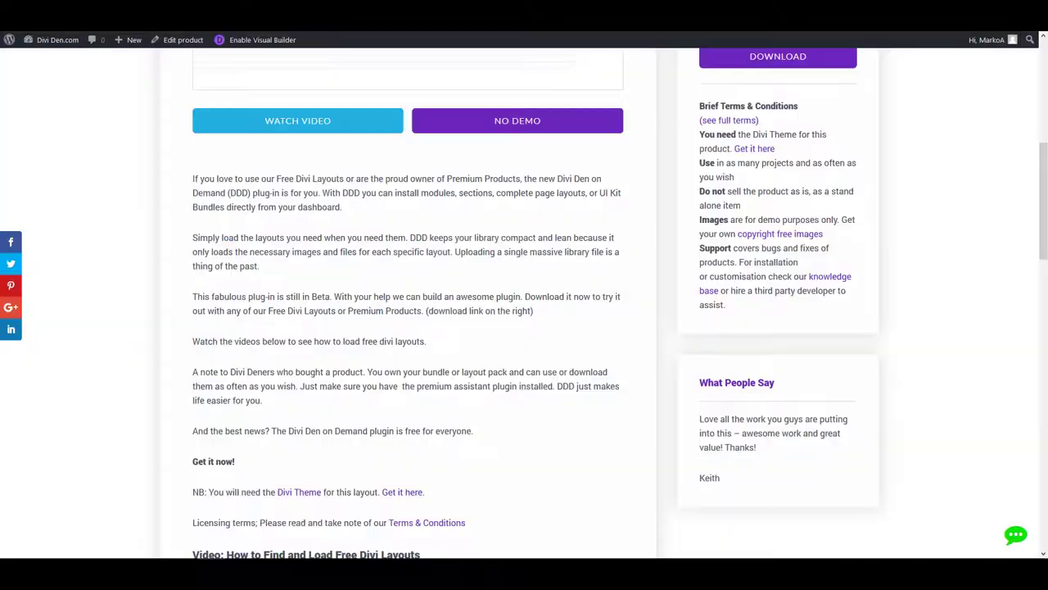
Review the Divi Den on Demand product page and the layouts and product filters offered in the plugin's dashboard.
scroll(120, 260, up, 5)
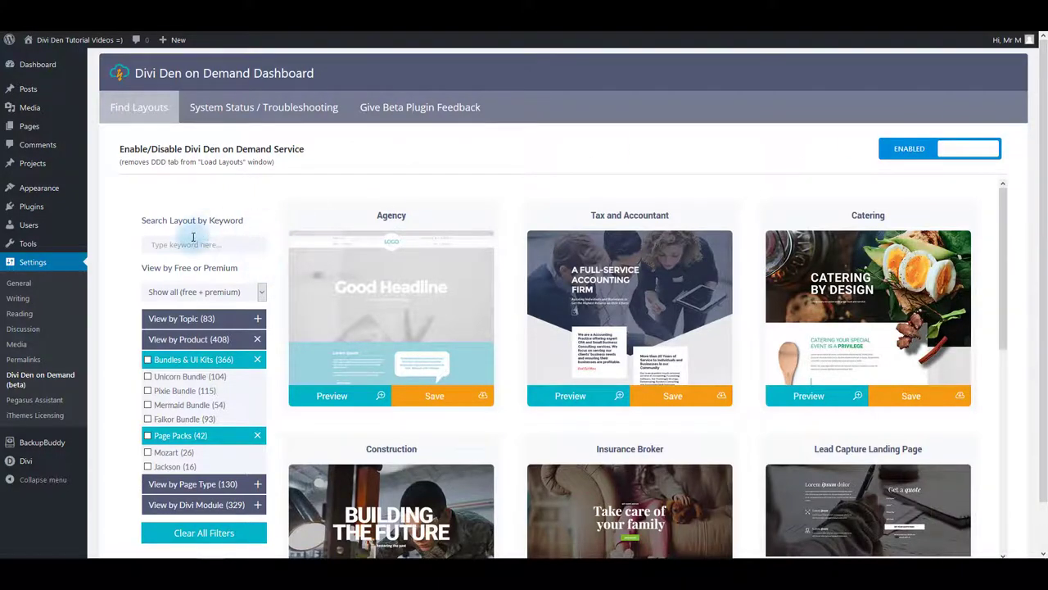
scroll(147, 335, down, 3)
scroll(180, 263, up, 3)
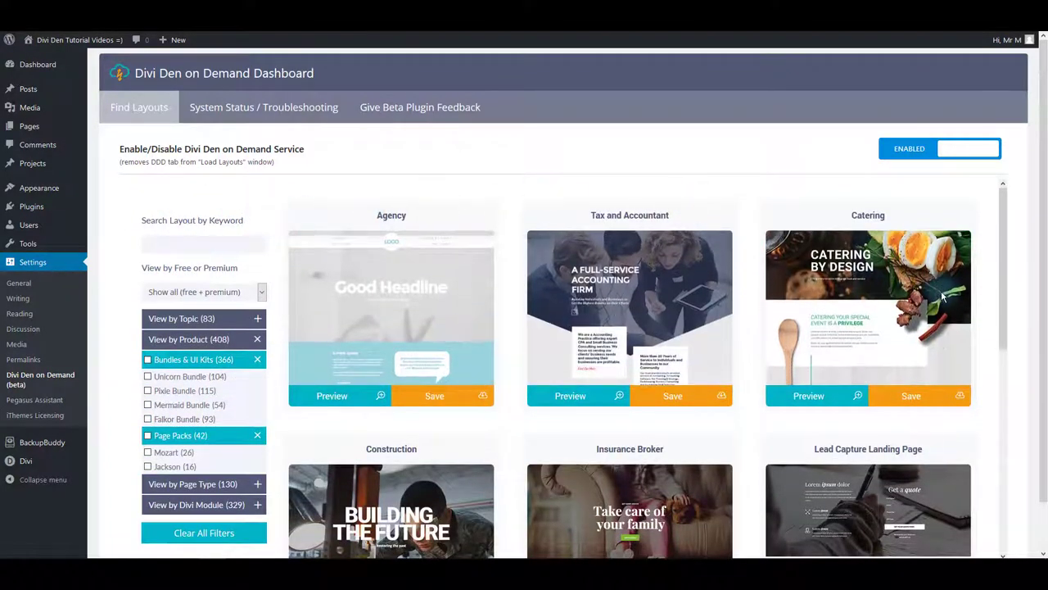
scroll(901, 316, down, 3)
scroll(655, 397, up, 3)
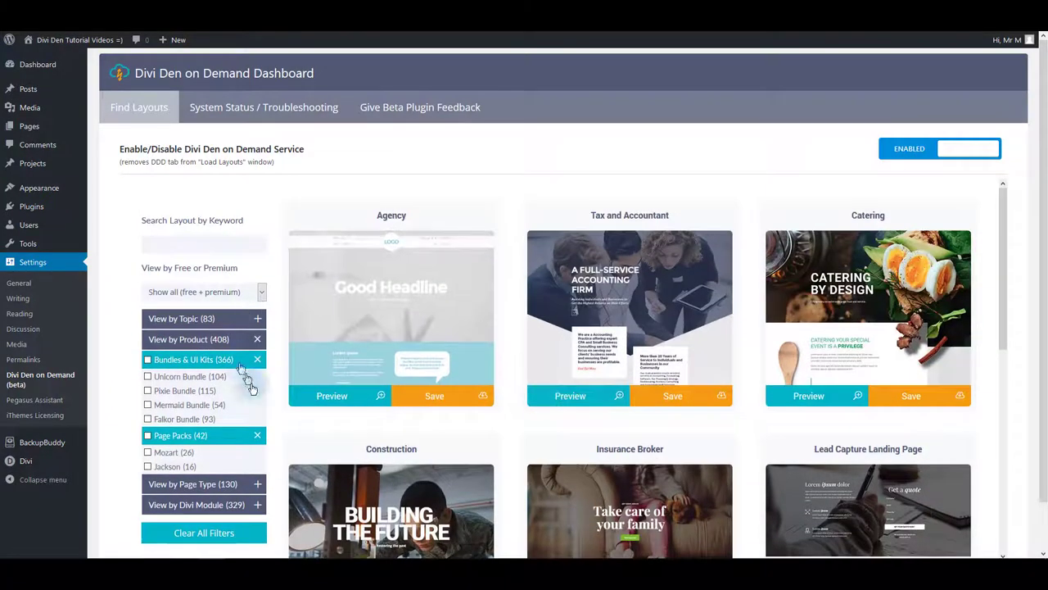
click(432, 401)
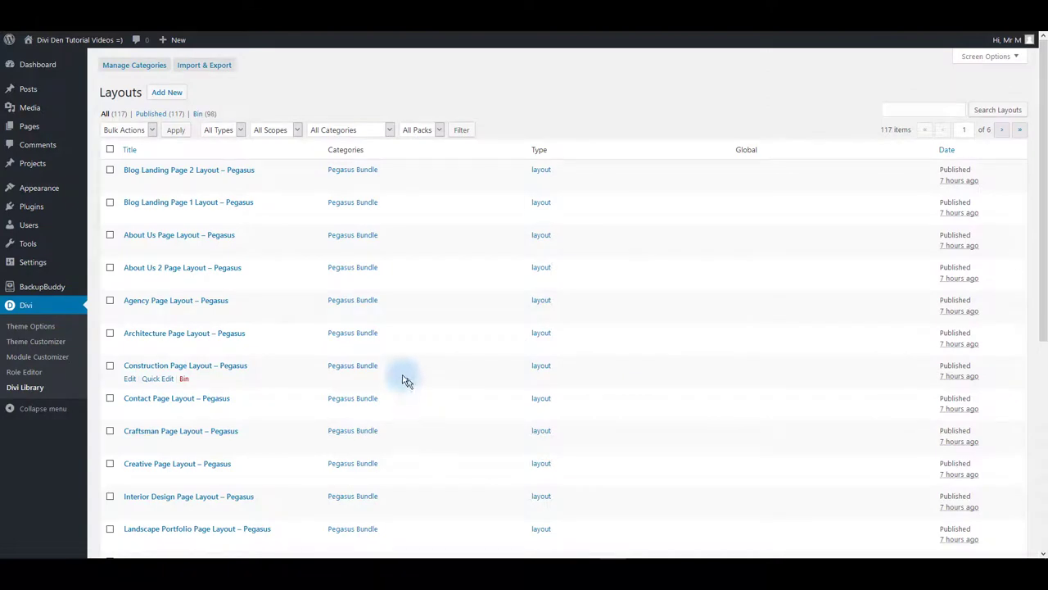
Look through the Pegasus Bundle layouts listed in the Divi Library.
scroll(215, 232, down, 4)
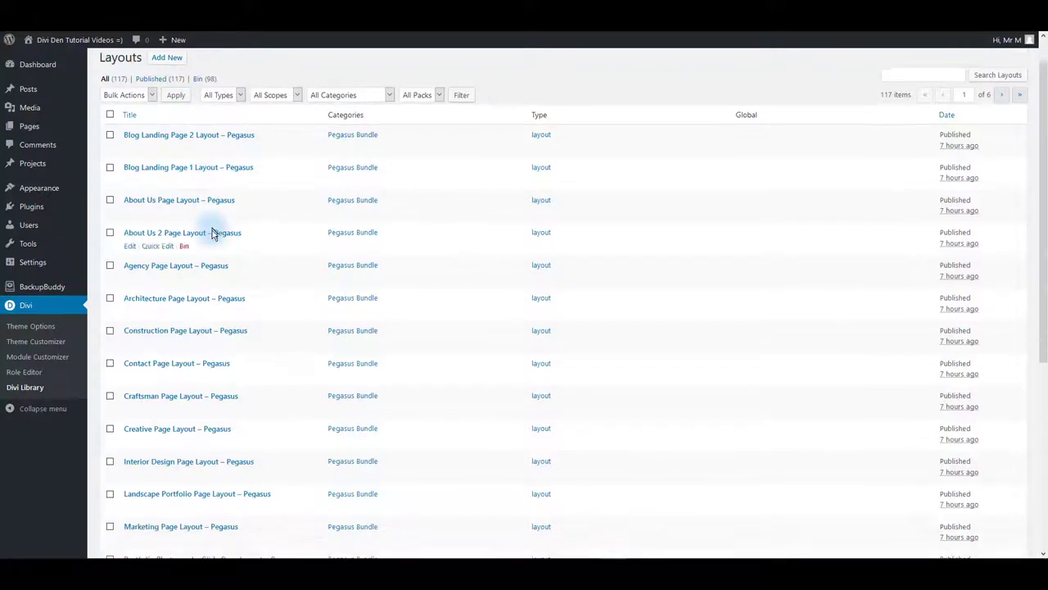
scroll(246, 327, up, 2)
scroll(264, 346, up, 2)
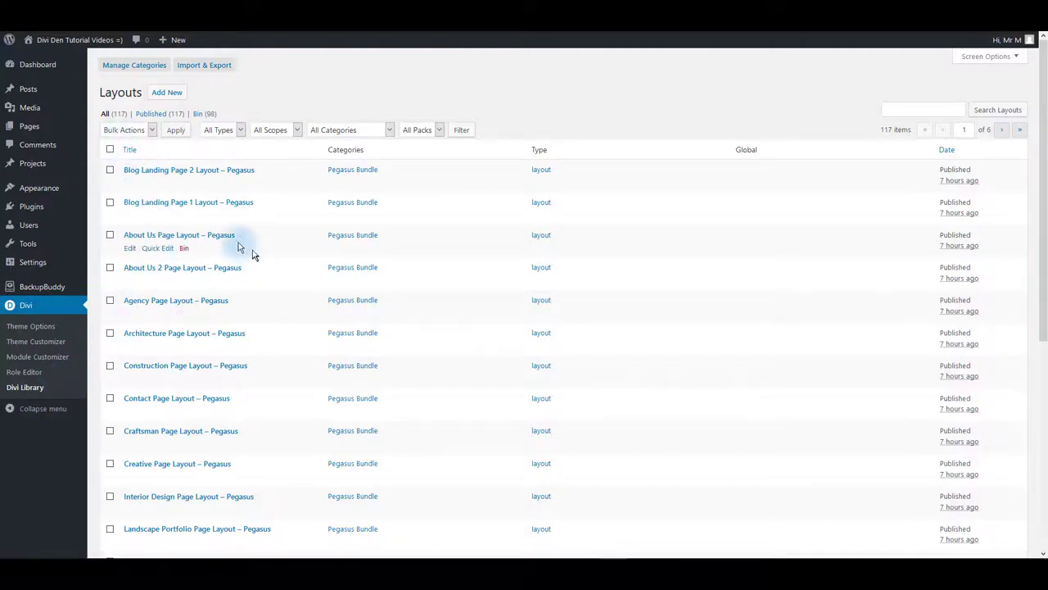
scroll(210, 320, down, 2)
scroll(210, 327, up, 2)
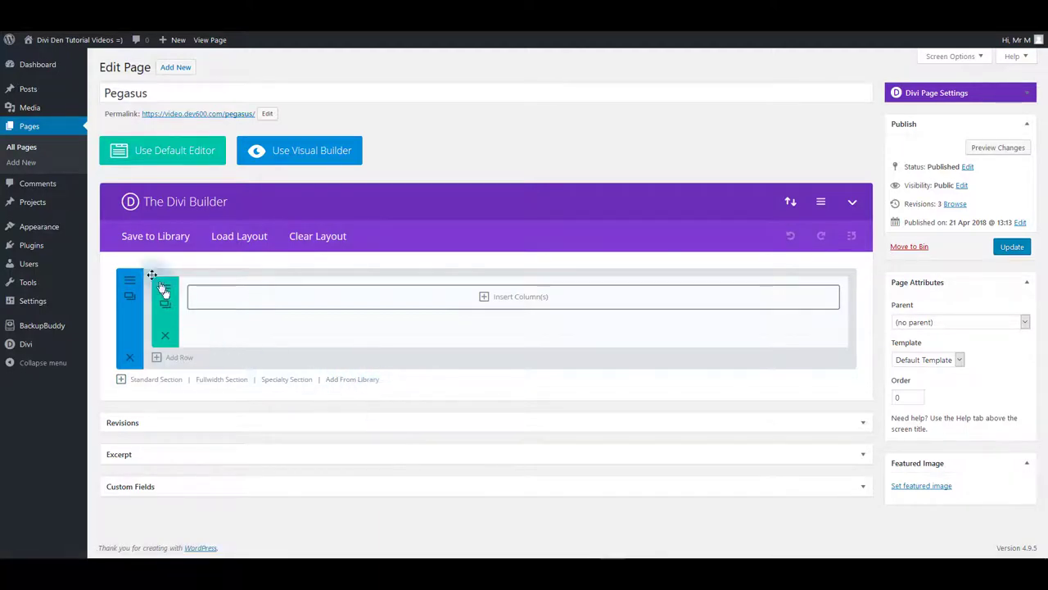
Load the saved layout About Us 2 Page Layout - Pegasus onto the page, filtering the saved layouts by Pegasus Bundle.
click(239, 238)
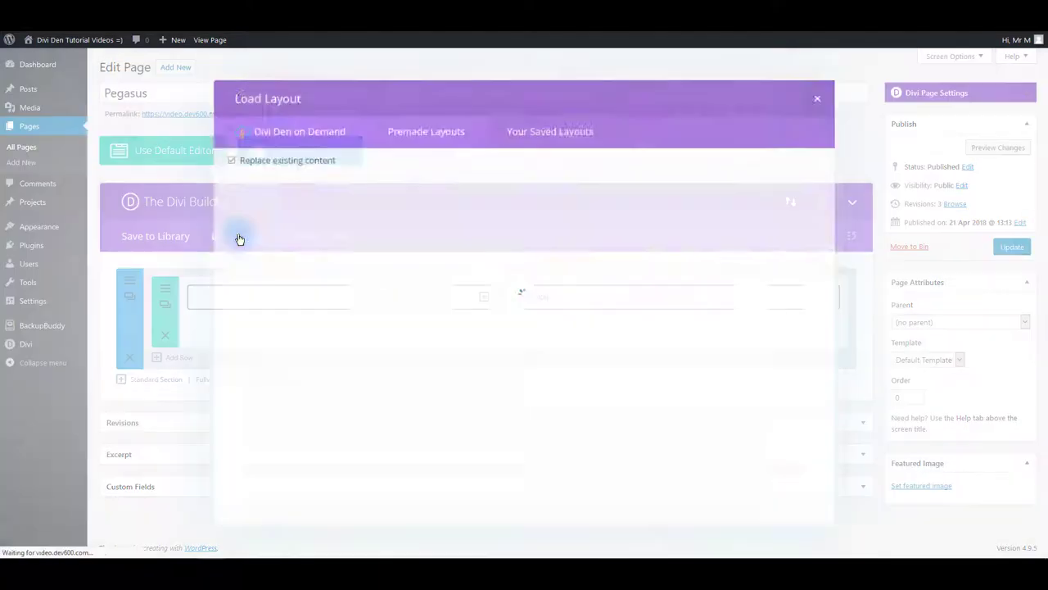
click(552, 131)
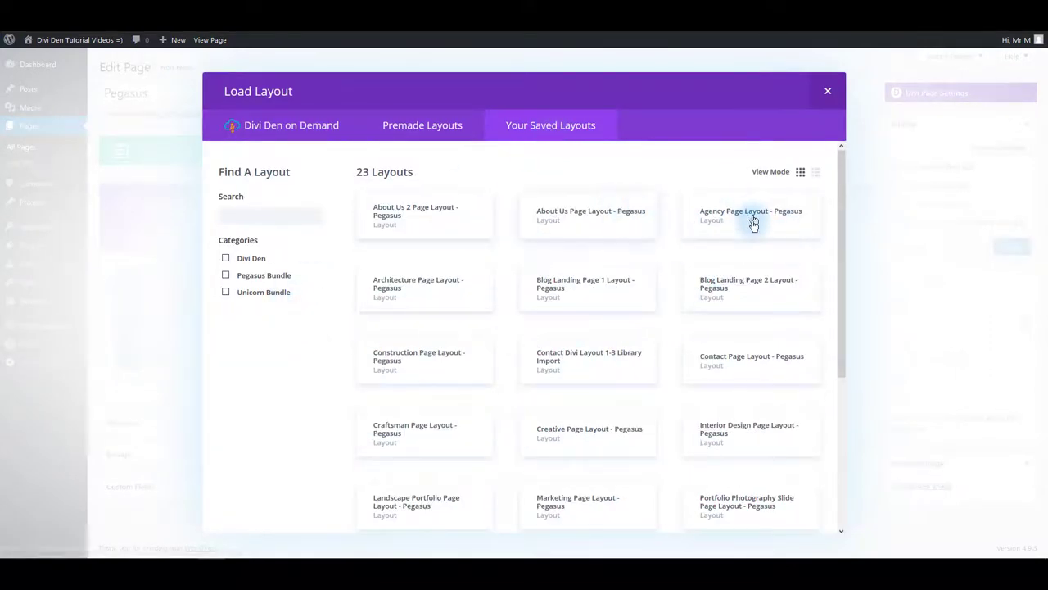
scroll(747, 246, down, 2)
scroll(741, 271, up, 2)
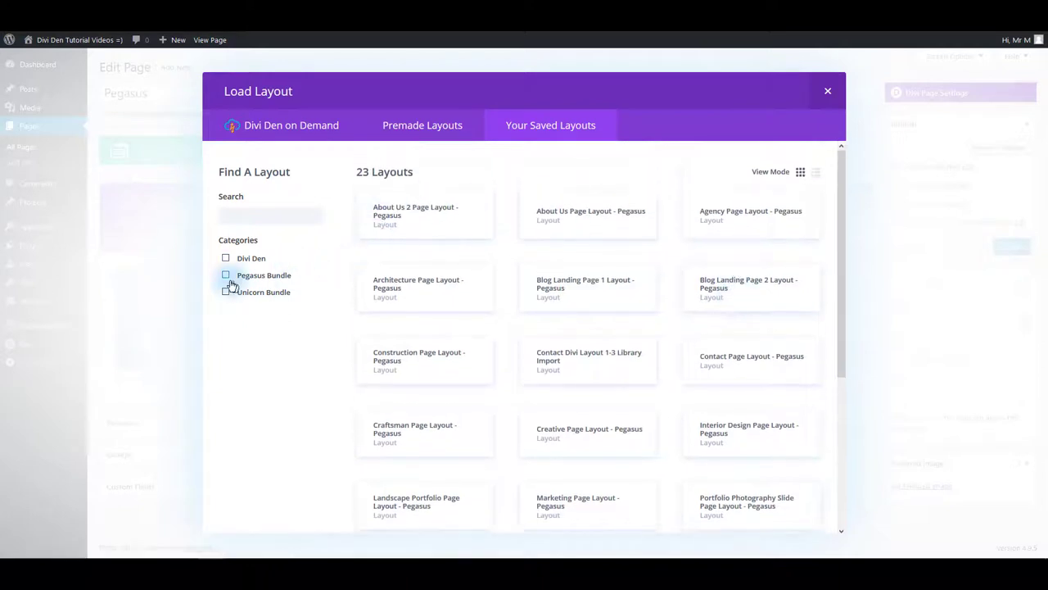
click(226, 281)
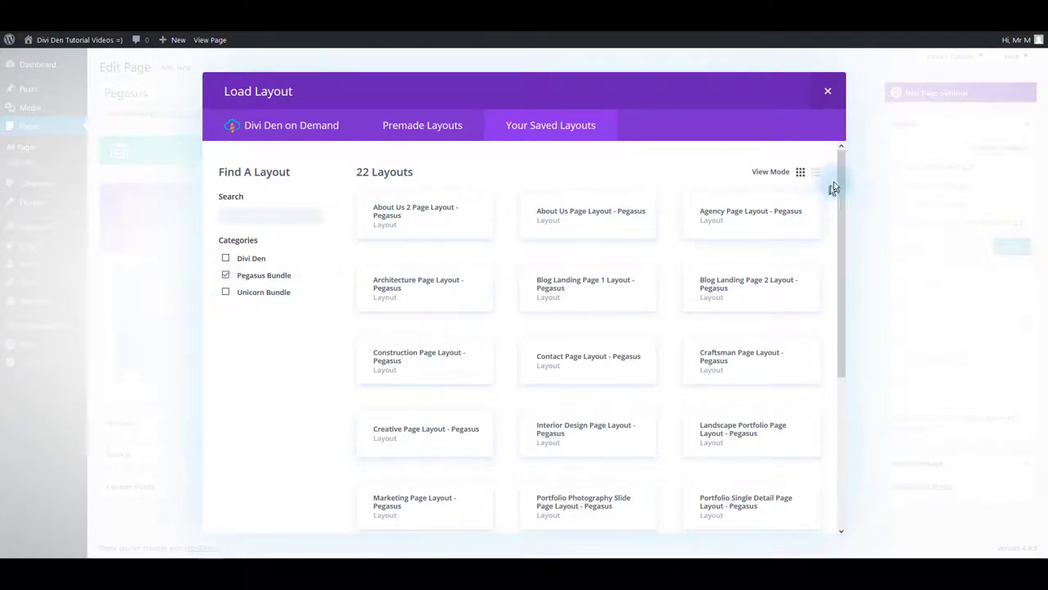
click(451, 236)
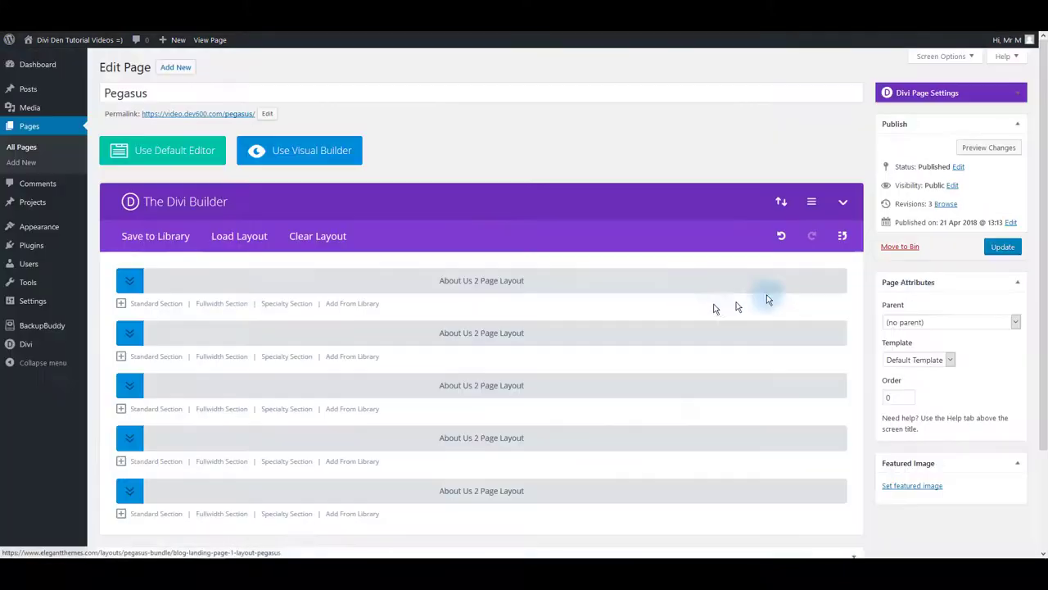
Update the Pegasus page and review its published version from the heading down to the footer.
click(1003, 247)
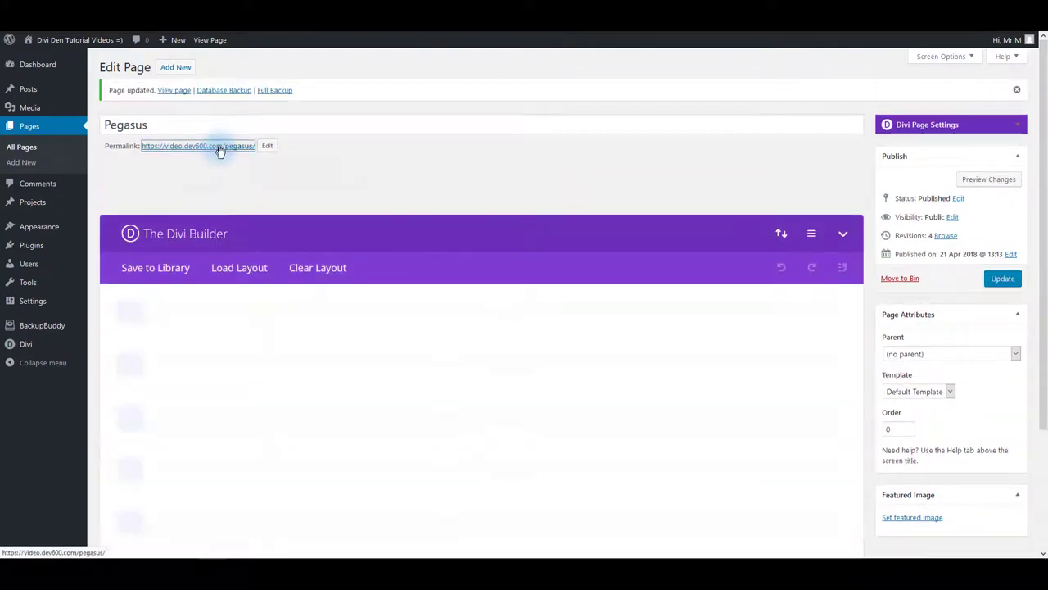
scroll(286, 254, down, 5)
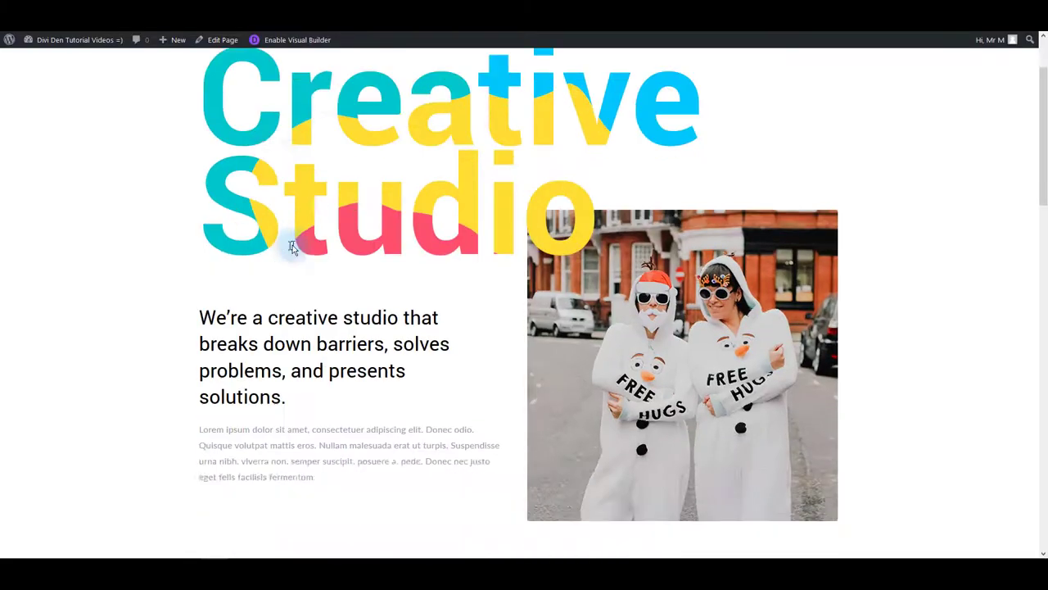
scroll(279, 273, down, 10)
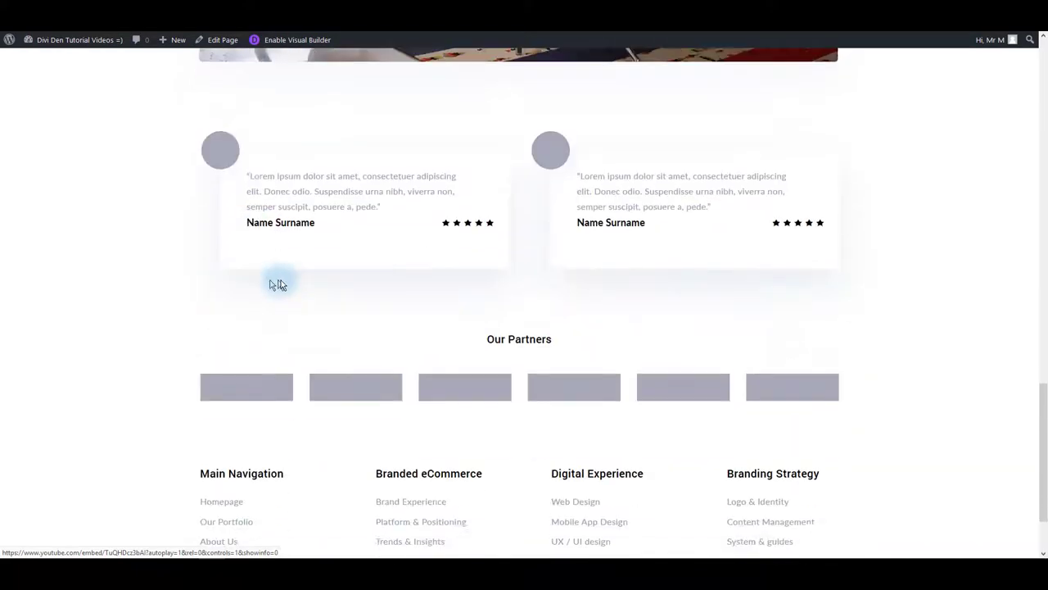
scroll(278, 280, up, 4)
scroll(293, 284, up, 10)
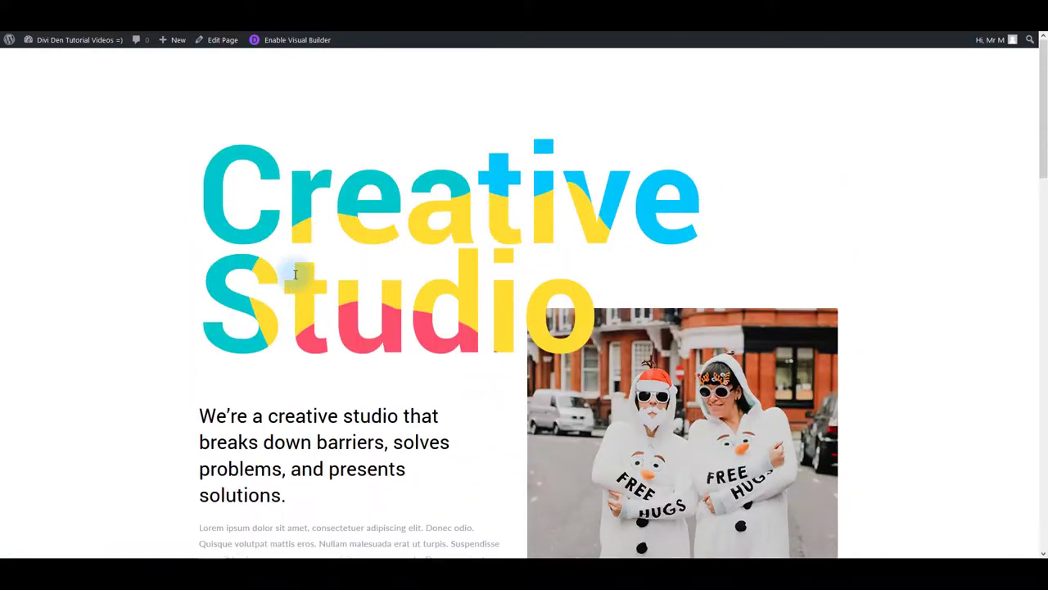
scroll(311, 89, down, 12)
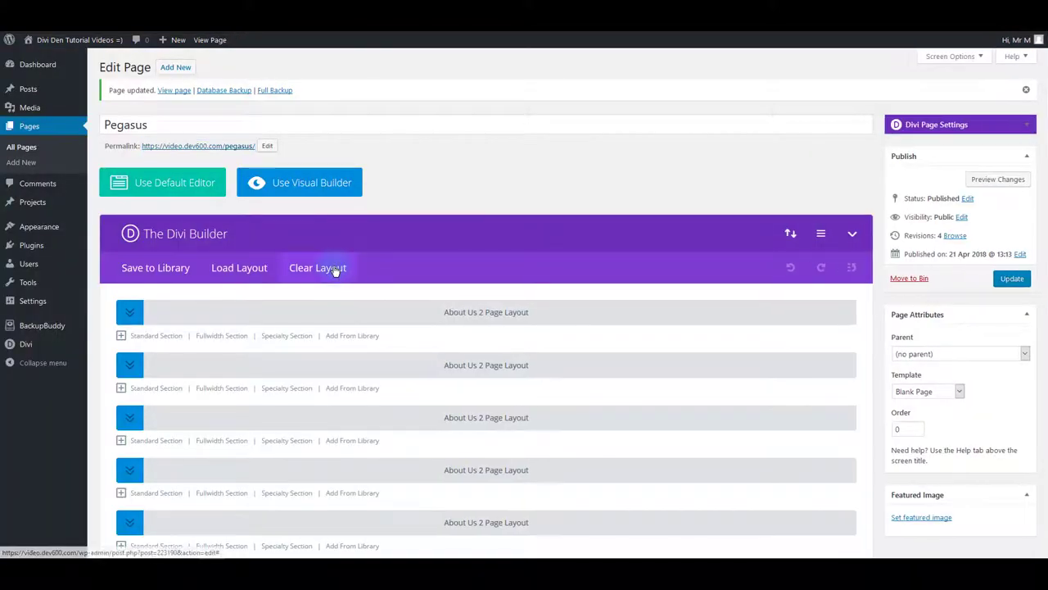
Clear the page's current layout and add the Story Tabs Module from the library's Pegasus Bundle category.
click(335, 269)
click(497, 383)
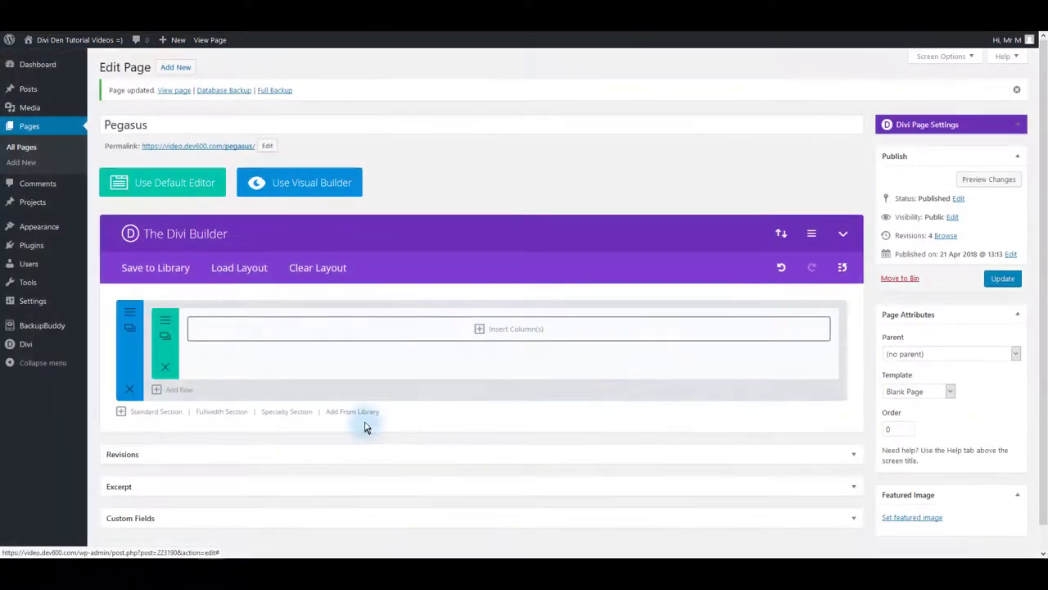
click(362, 414)
click(460, 132)
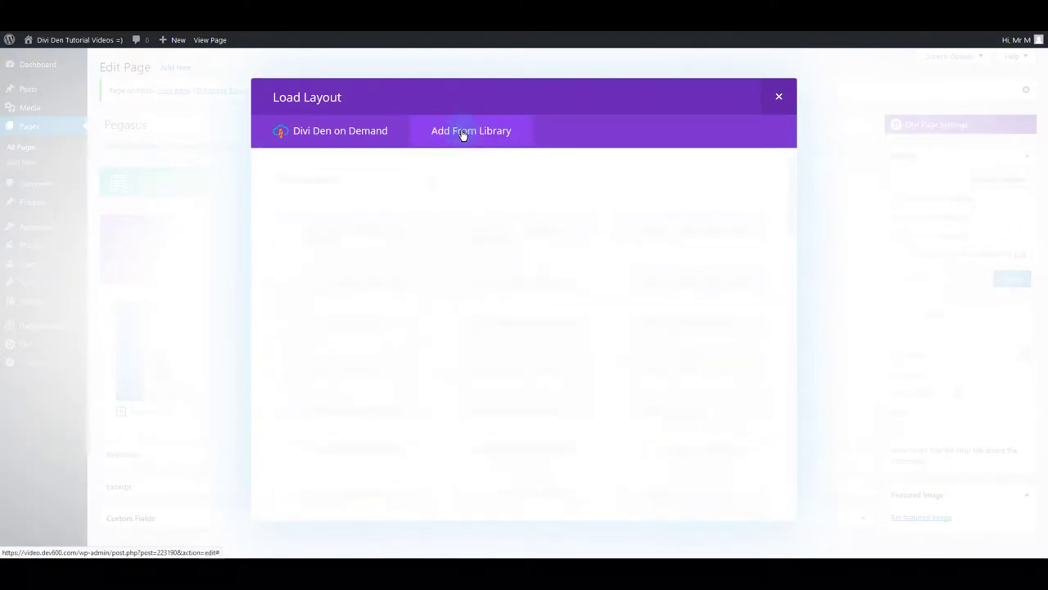
click(371, 186)
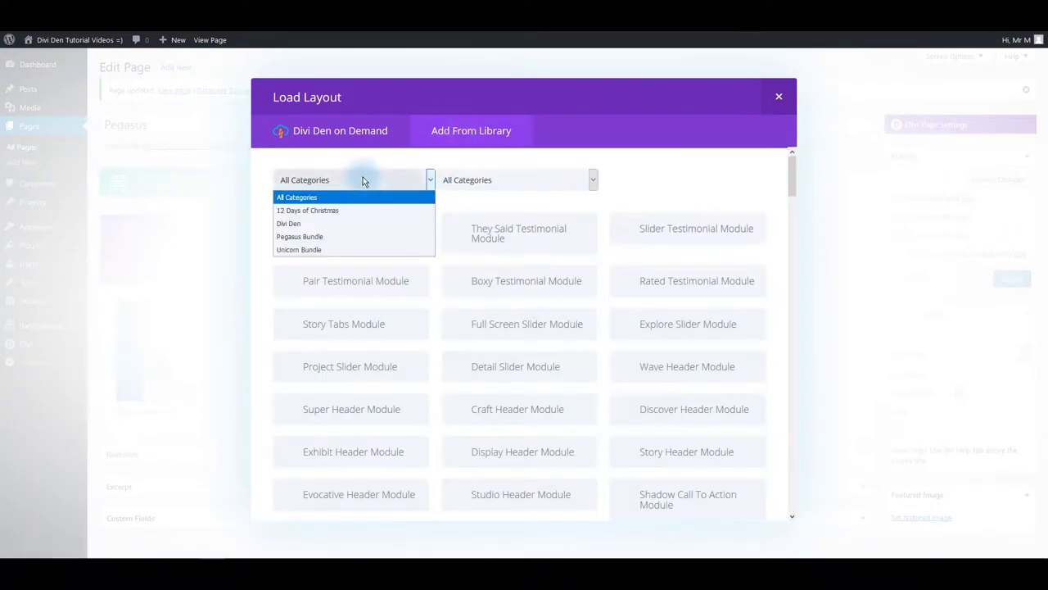
click(316, 238)
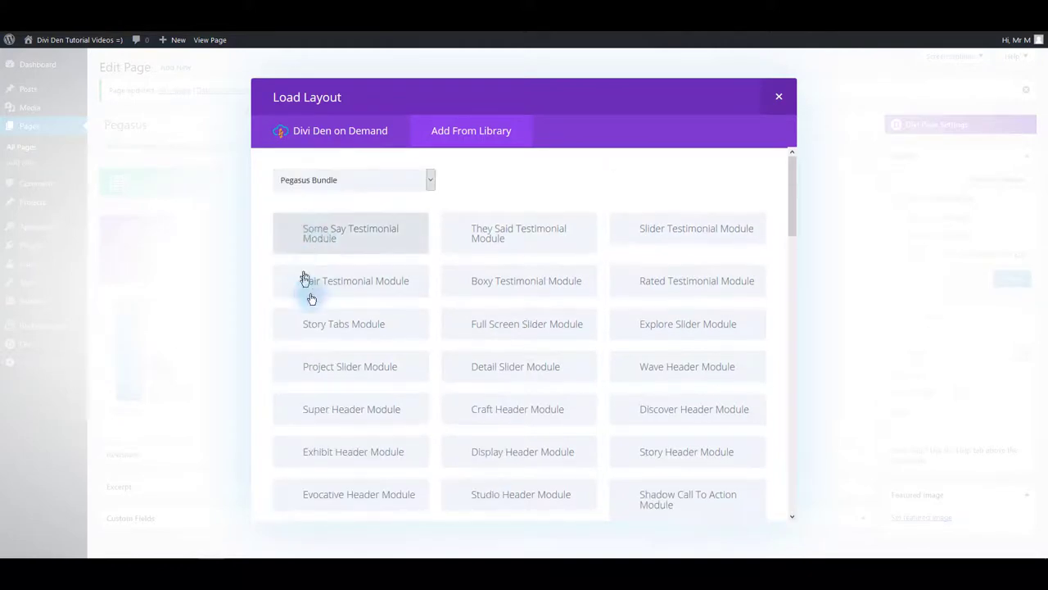
scroll(491, 303, down, 5)
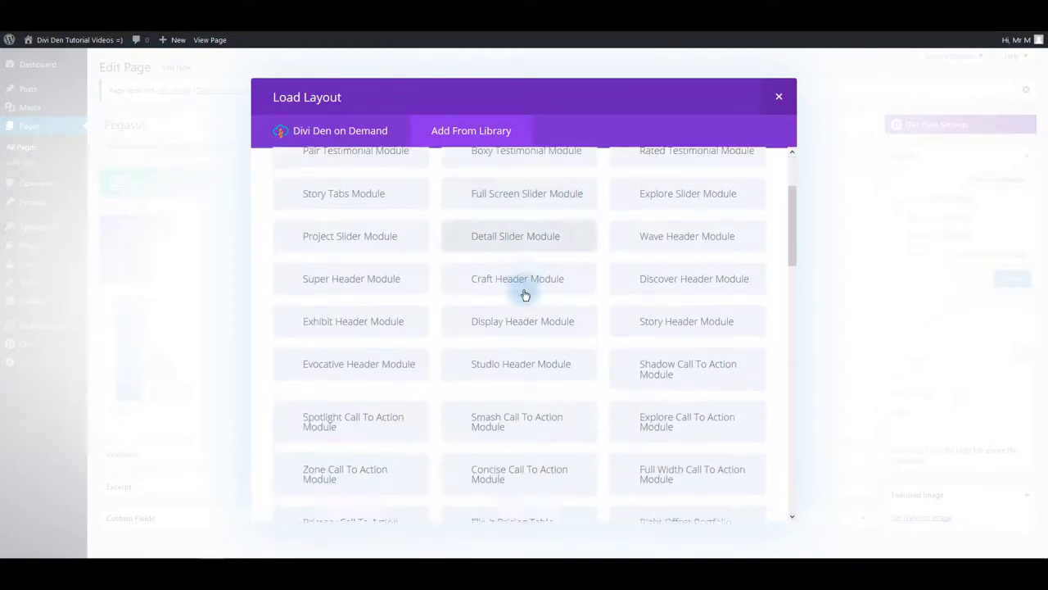
scroll(455, 294, up, 5)
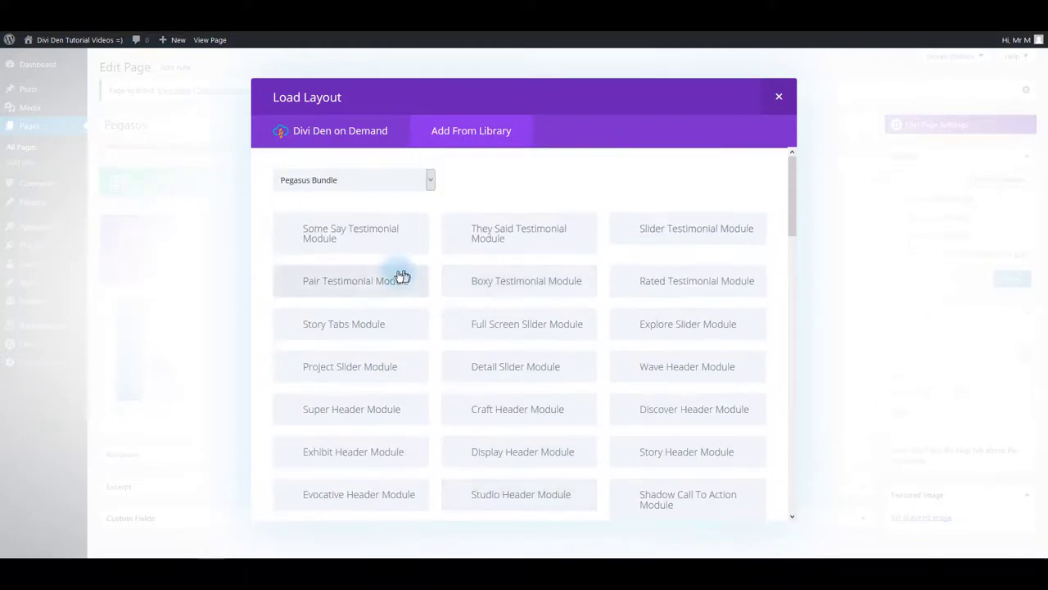
click(332, 326)
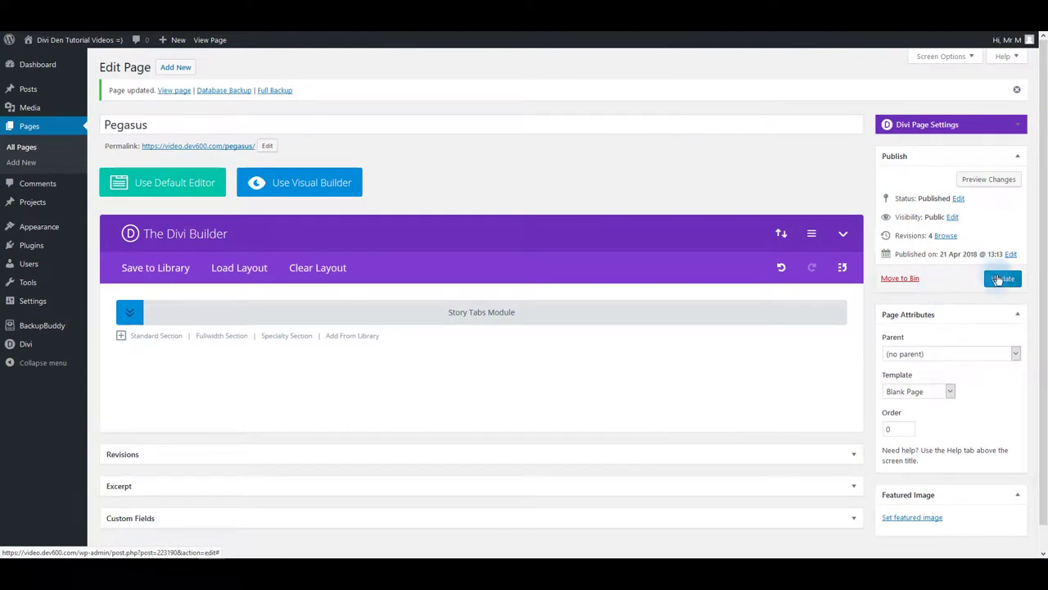
Update the Pegasus page and view the Story Tabs Module on its published version.
click(1000, 278)
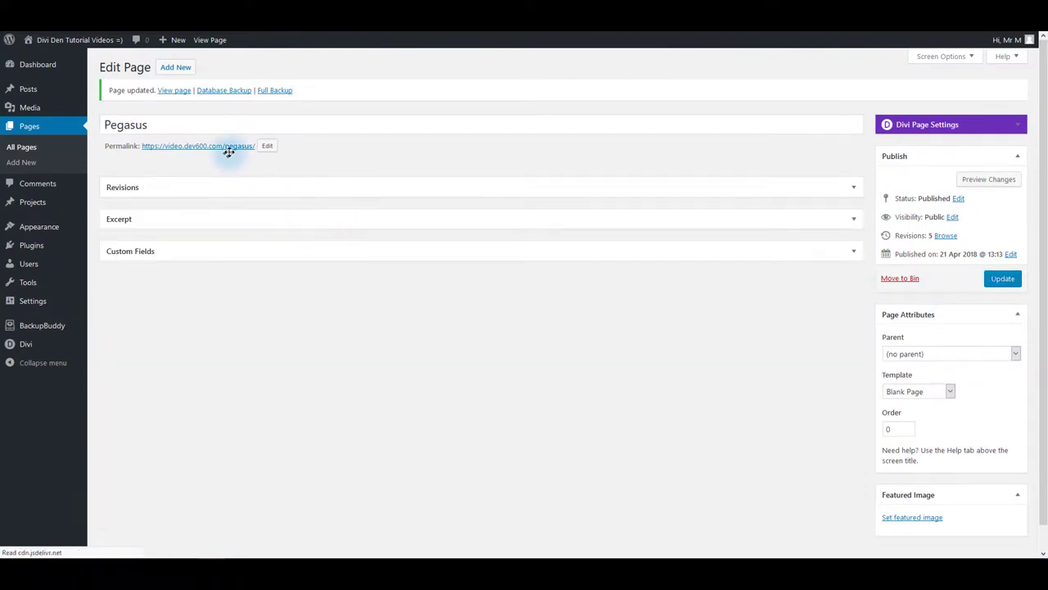
click(233, 149)
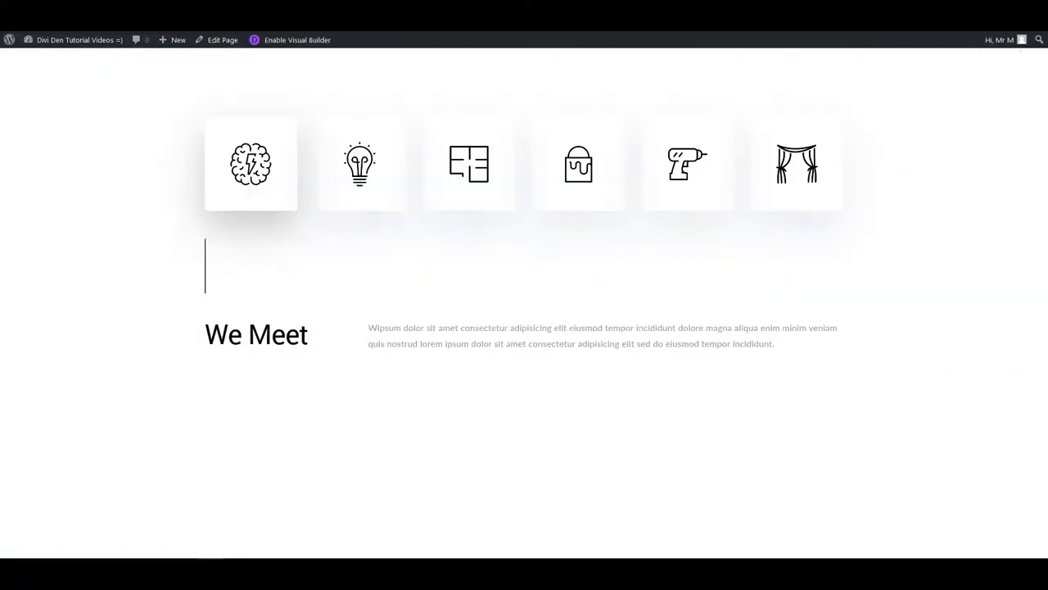